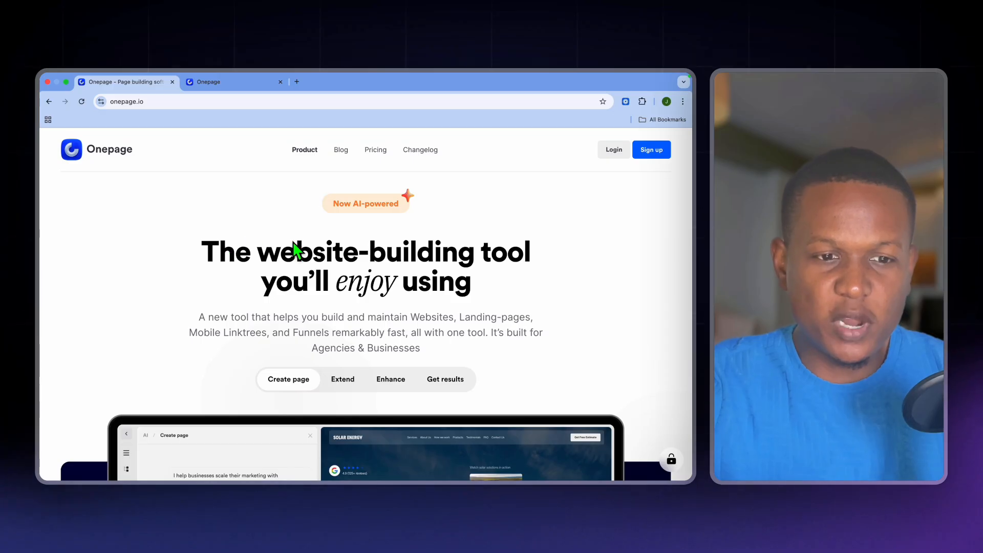
# - Look over the Onepage homepage's introduction and its Create page demo
pyautogui.scroll(-1, 294, 252)
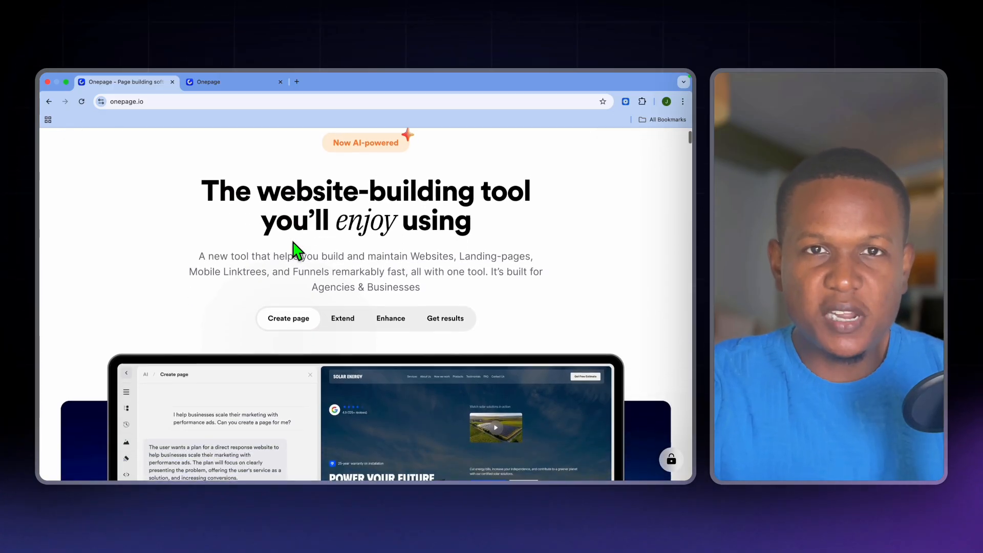
pyautogui.scroll(-1, 294, 252)
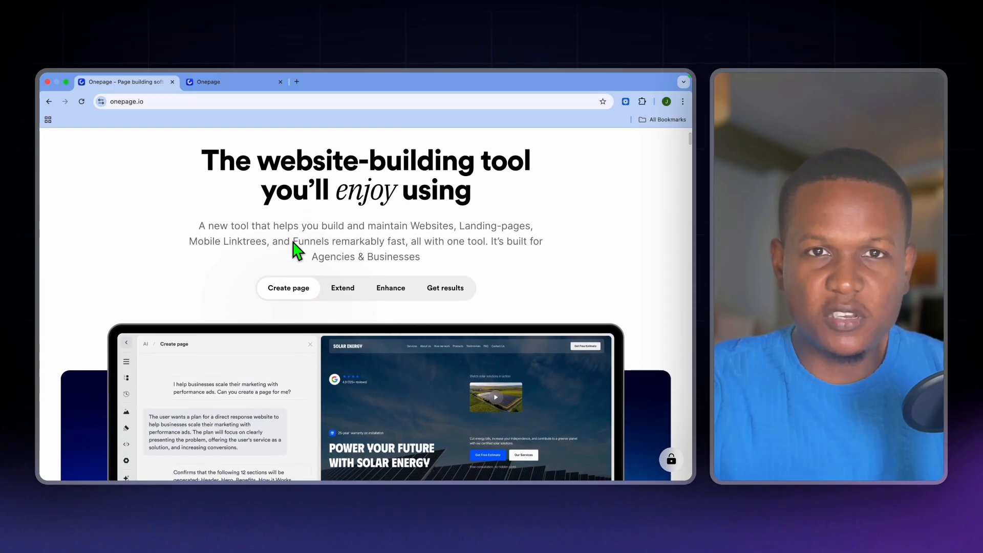
pyautogui.scroll(-1, 294, 252)
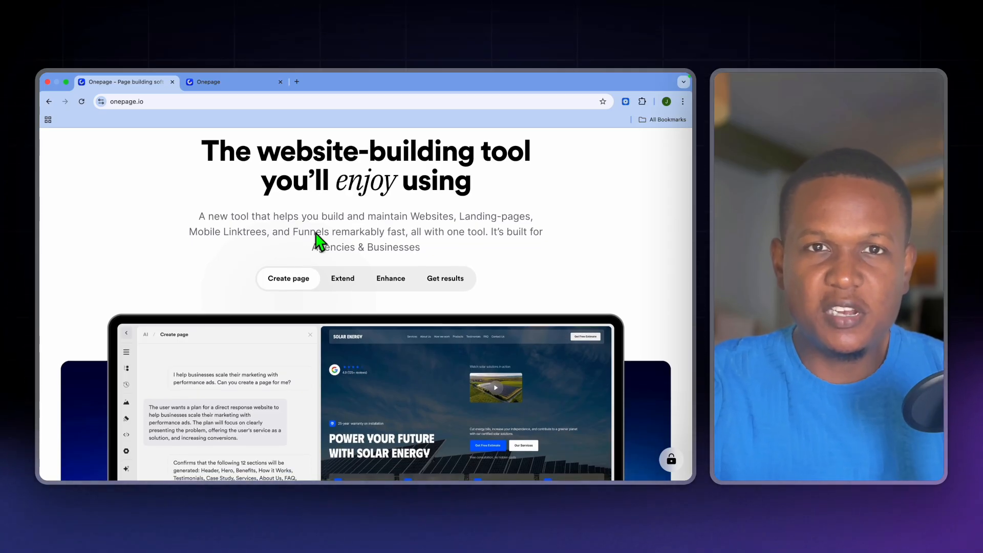
pyautogui.scroll(-1, 316, 241)
pyautogui.scroll(-1, 319, 242)
pyautogui.scroll(-1, 316, 233)
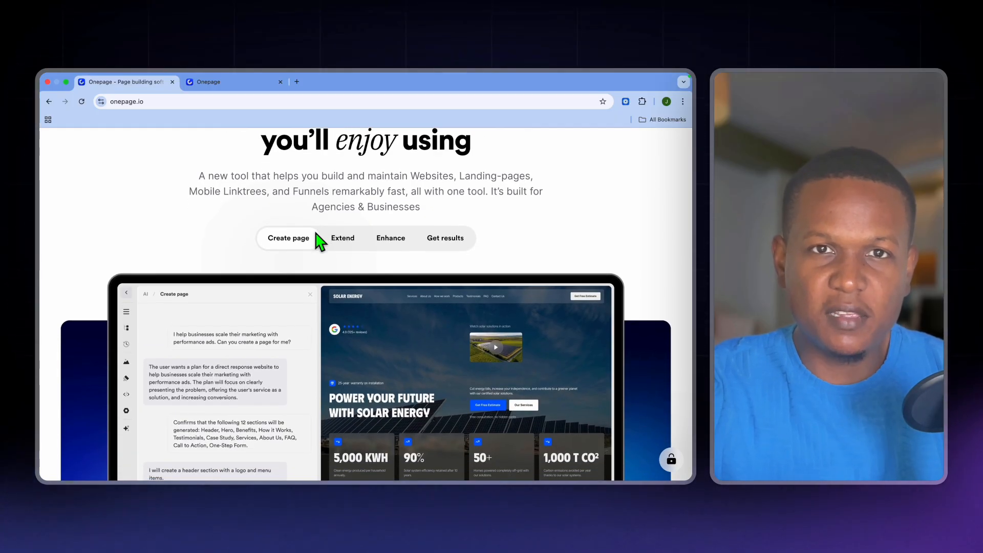
pyautogui.scroll(-2, 320, 240)
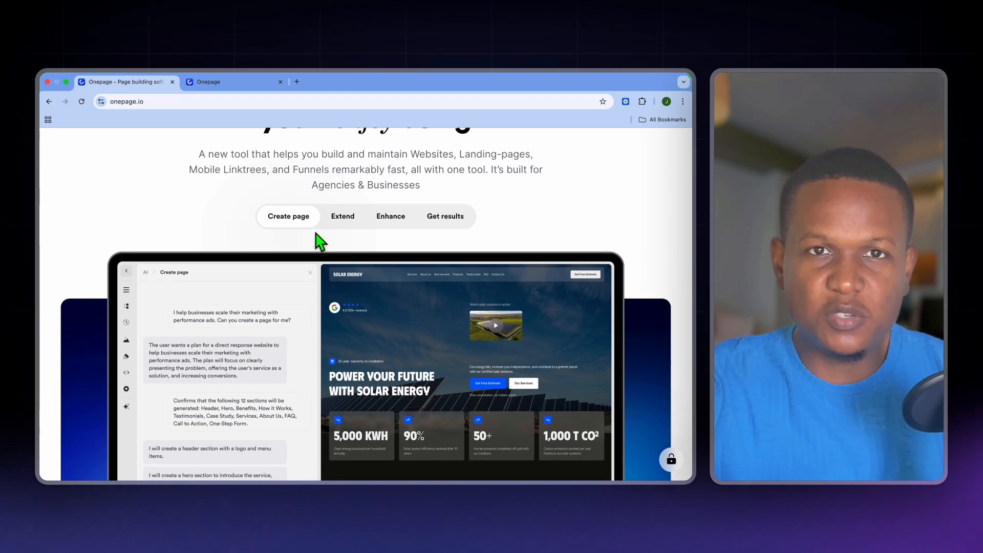
pyautogui.scroll(-5, 318, 238)
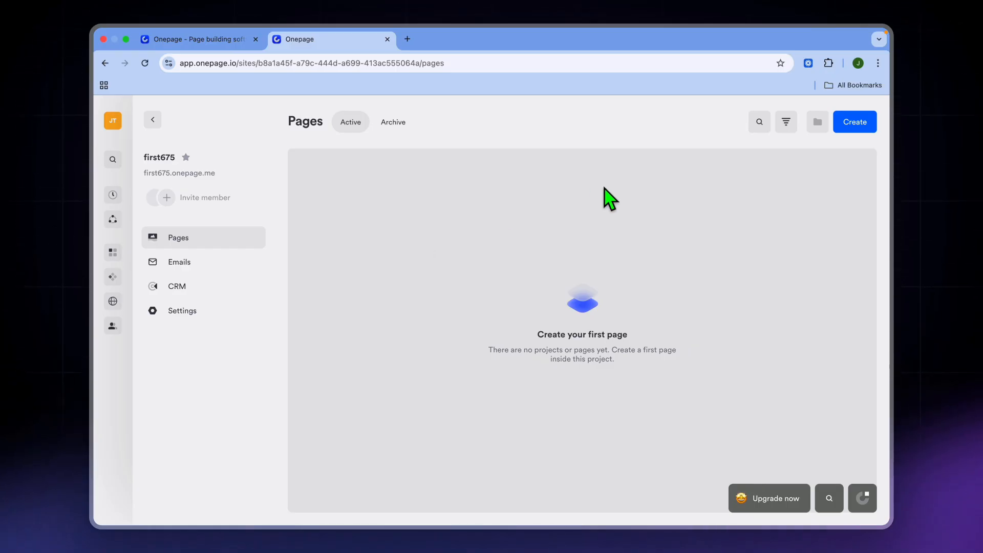
# - Start a new page in the first675 site and browse the landing-page templates in the gallery
pyautogui.click(860, 122)
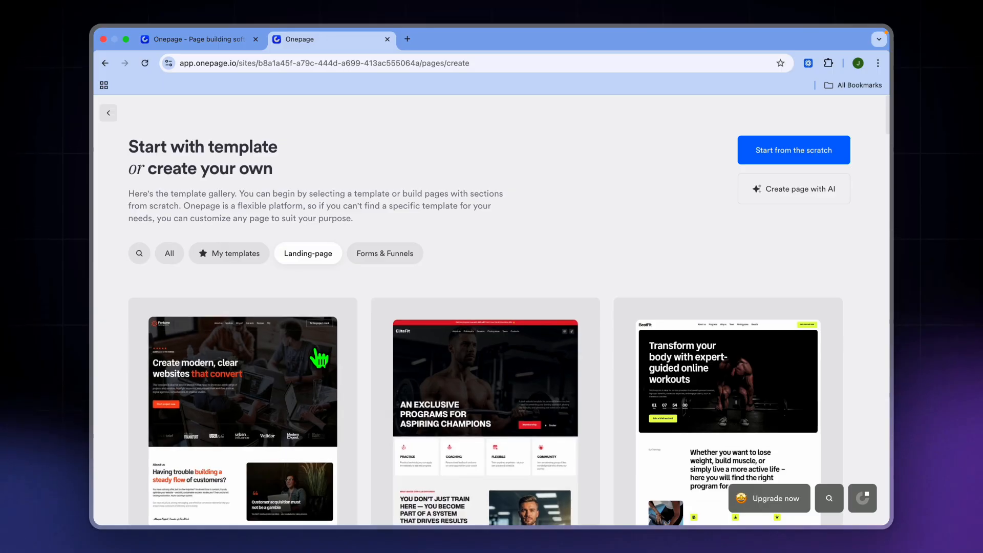
pyautogui.scroll(-5, 378, 368)
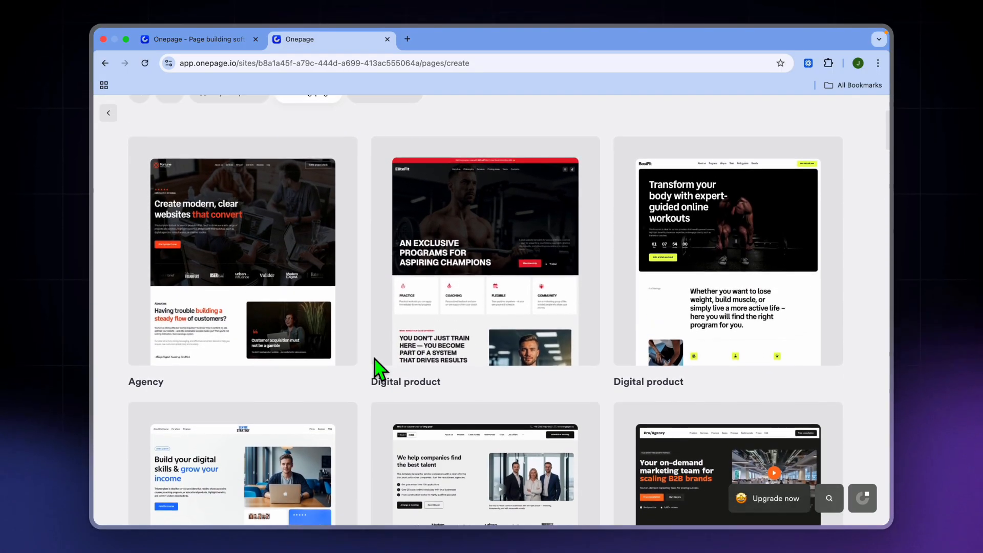
pyautogui.scroll(1, 379, 368)
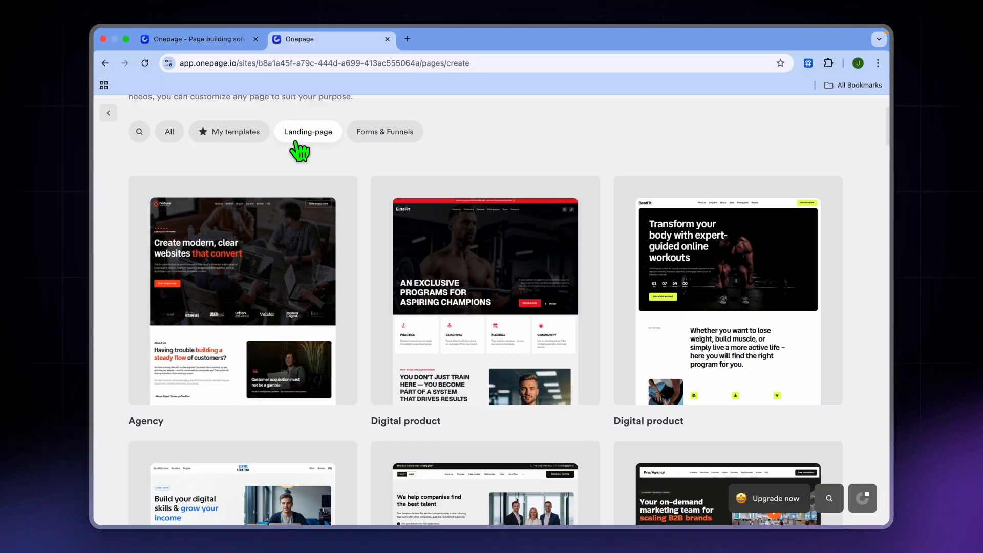
pyautogui.scroll(-10, 274, 251)
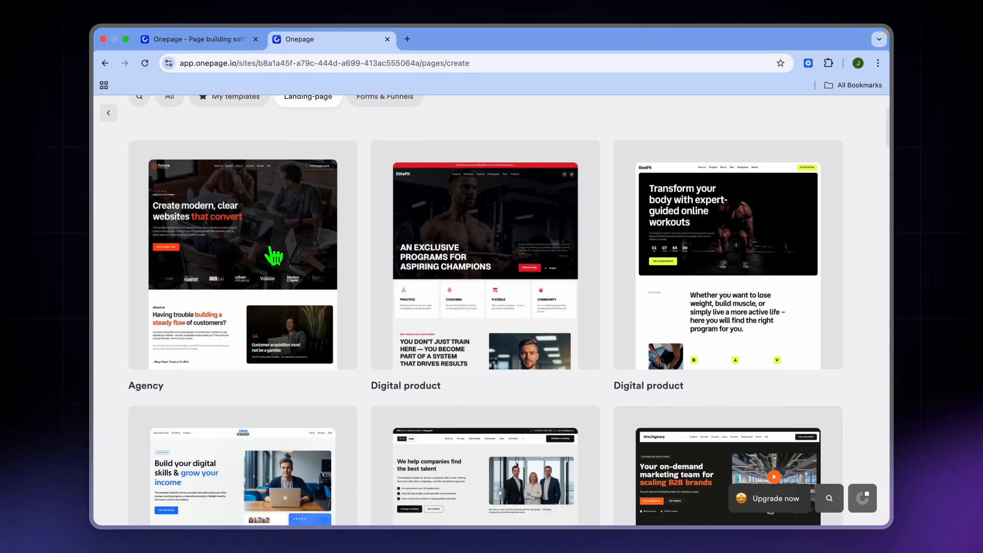
pyautogui.scroll(-9, 273, 255)
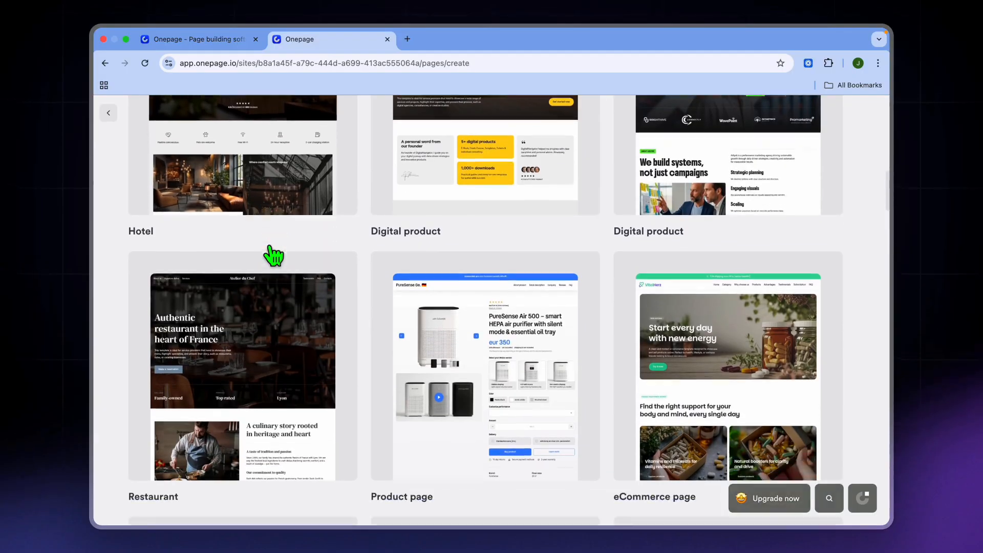
pyautogui.scroll(18, 274, 252)
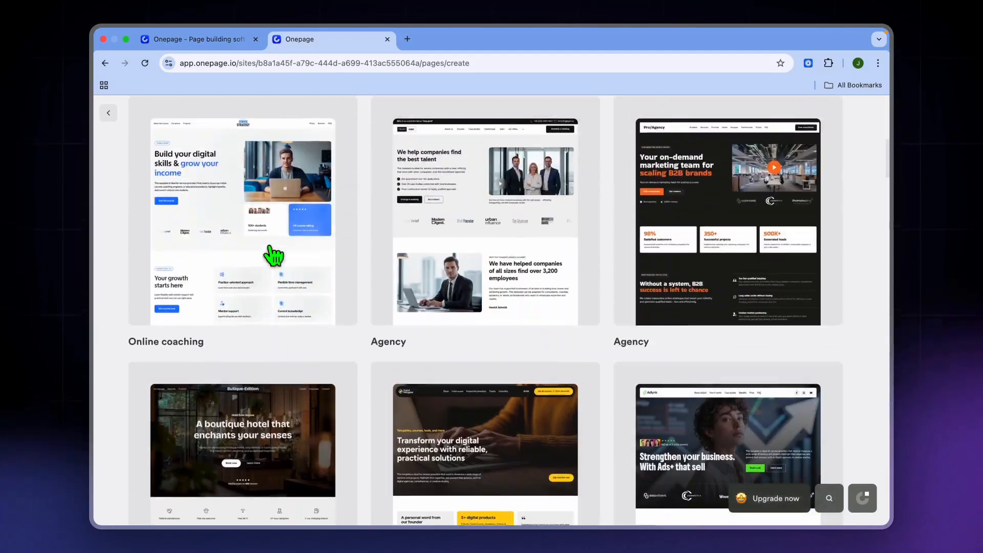
pyautogui.scroll(4, 358, 215)
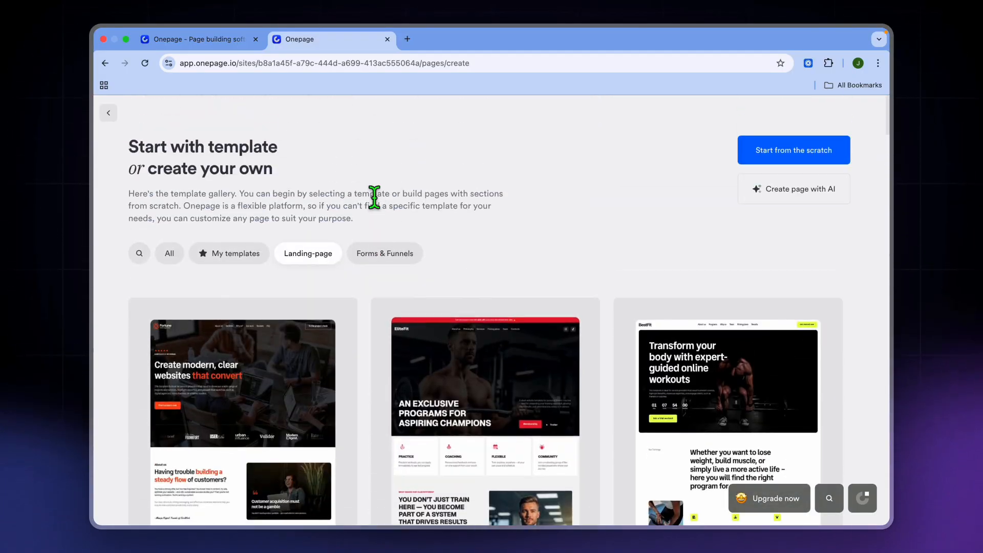
# - Filter the template gallery to Forms & Funnels and look through its templates
pyautogui.click(395, 258)
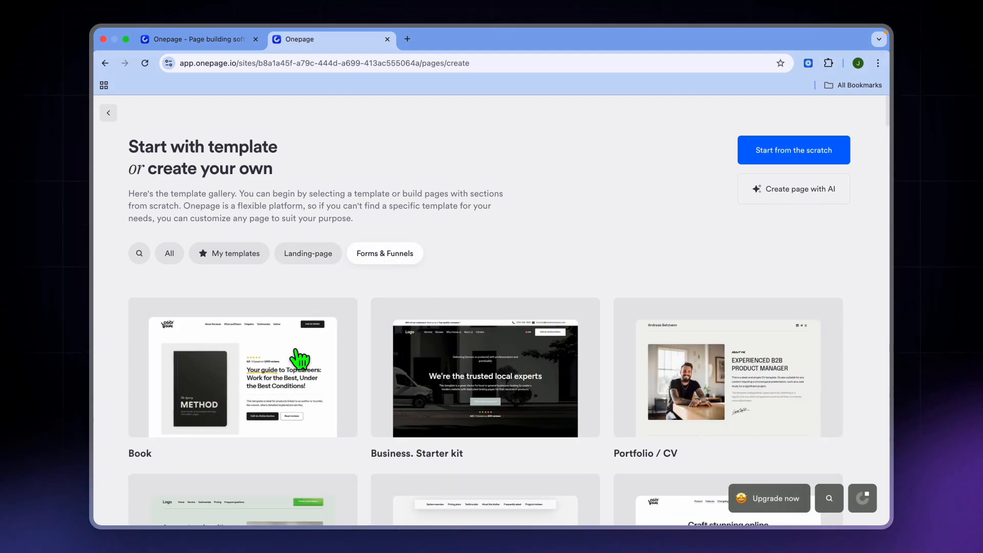
pyautogui.scroll(-1, 298, 353)
pyautogui.scroll(-8, 301, 357)
pyautogui.scroll(10, 300, 357)
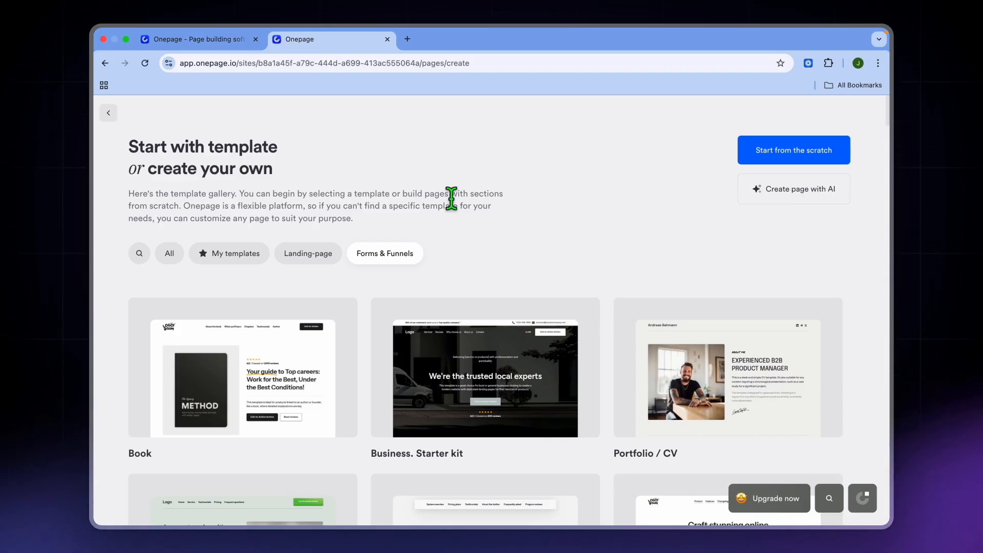
# - Return to the Landing-page templates and open the preview of the BestFit online workout template
pyautogui.click(309, 255)
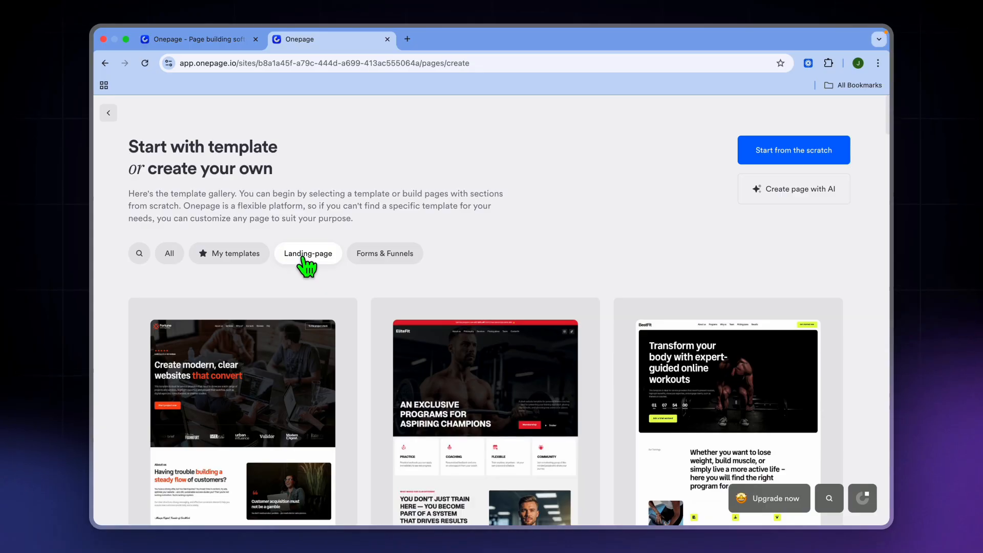
pyautogui.scroll(-6, 337, 366)
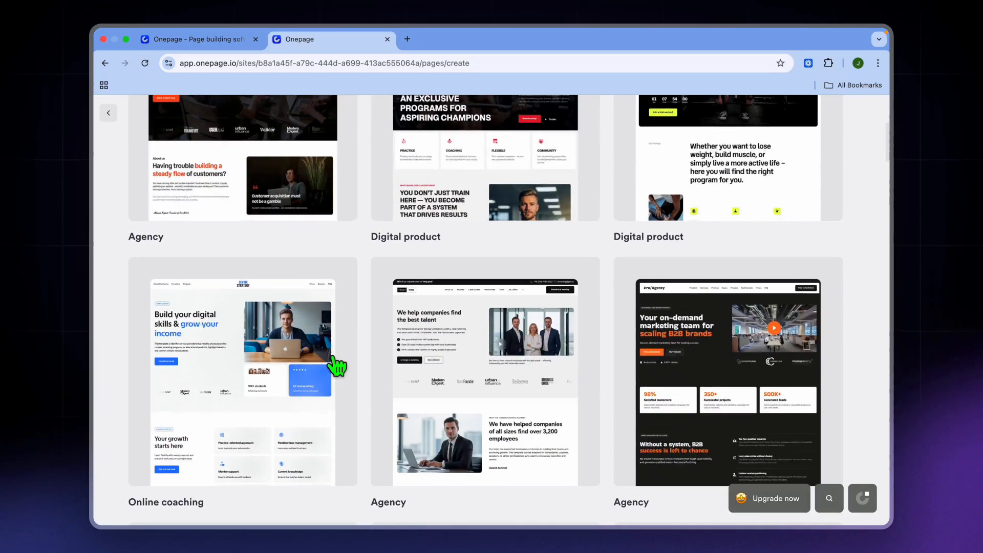
pyautogui.scroll(4, 337, 366)
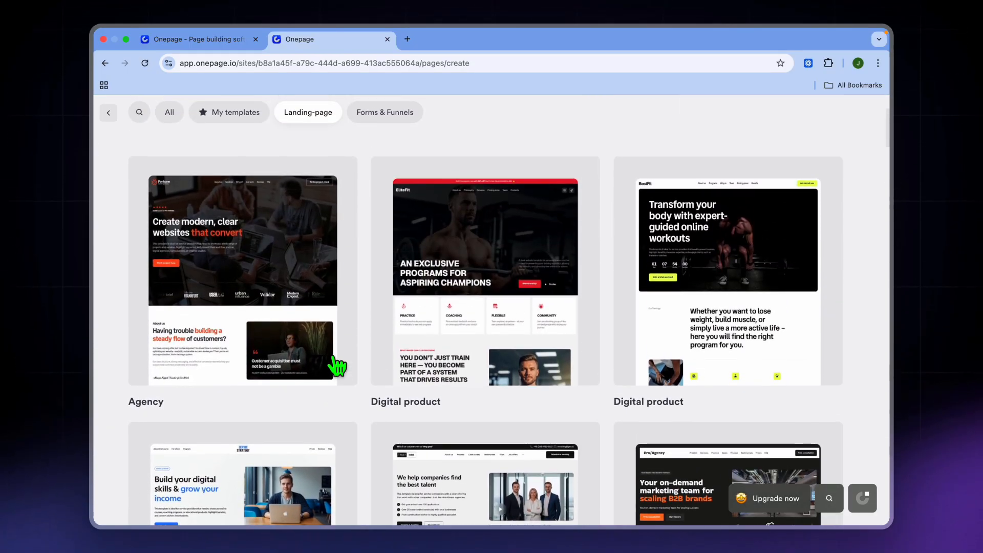
pyautogui.scroll(-2, 636, 278)
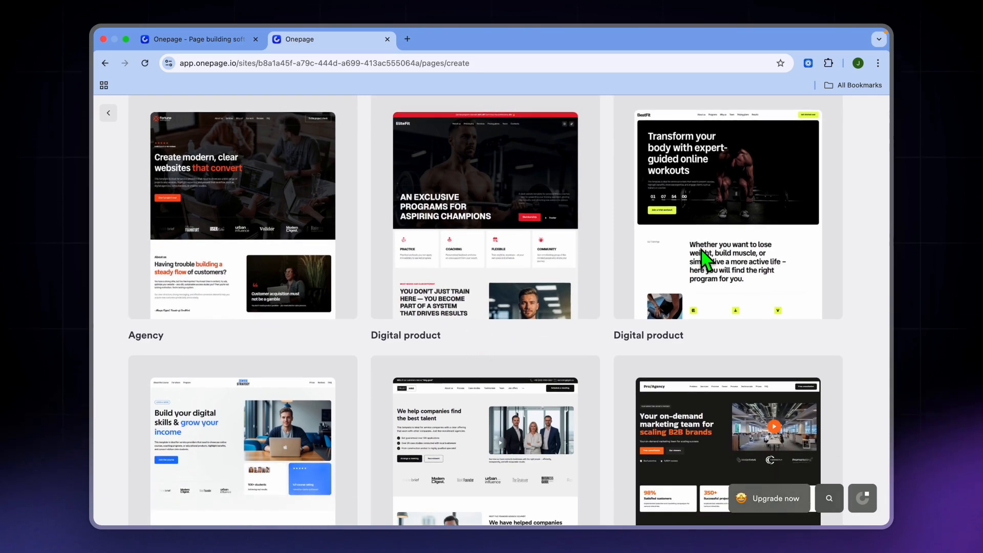
pyautogui.click(649, 281)
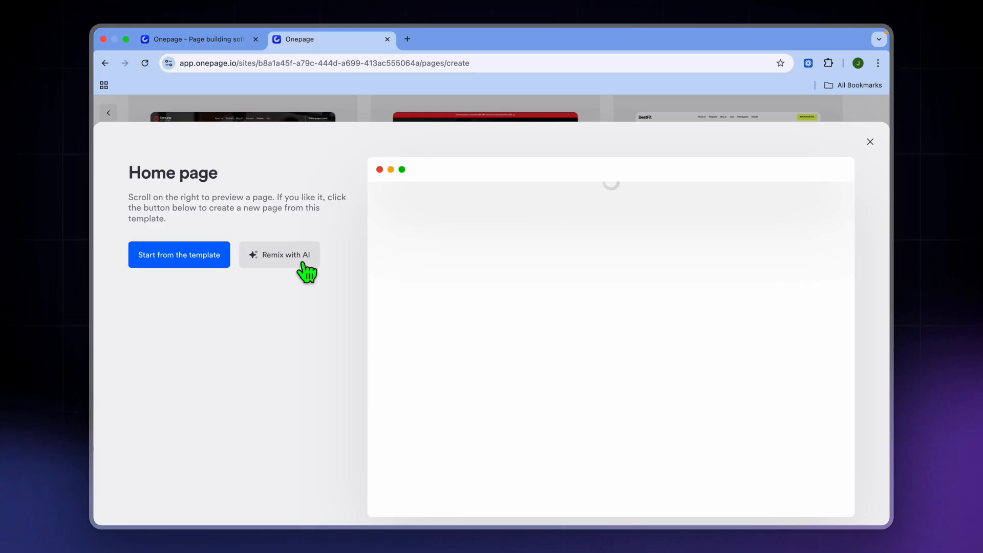
# - Create a new page from the BestFit template with the page name testpage4567
pyautogui.click(189, 264)
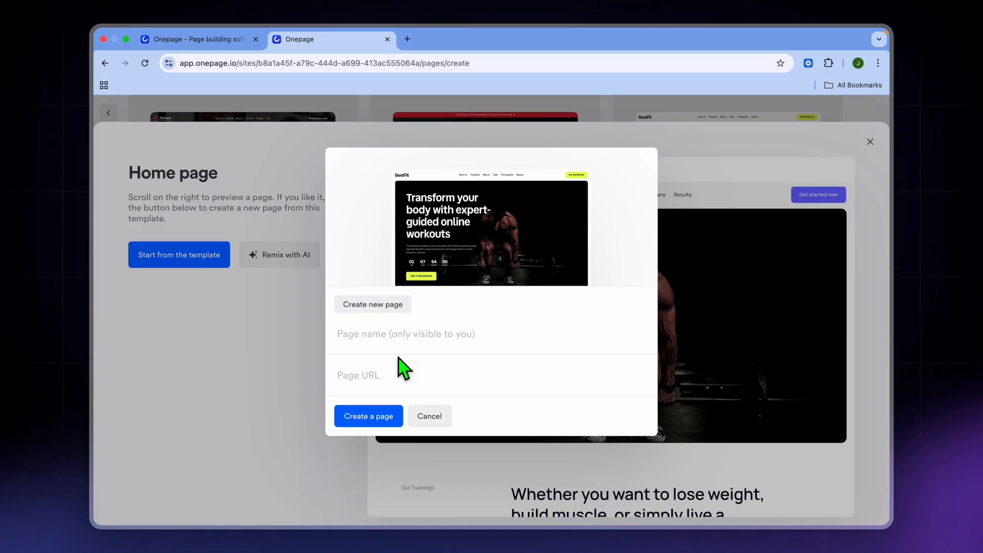
pyautogui.write('testpage4567')
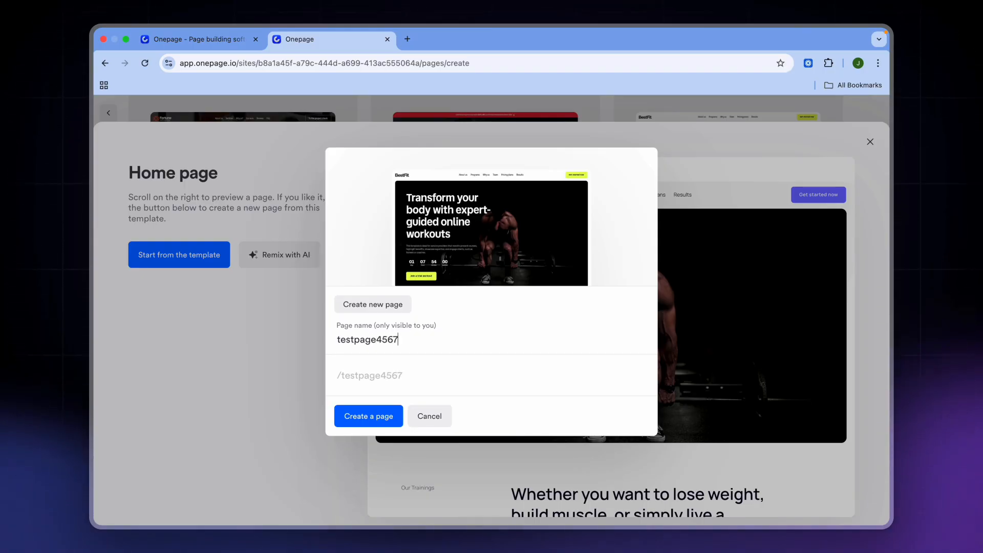
pyautogui.click(379, 419)
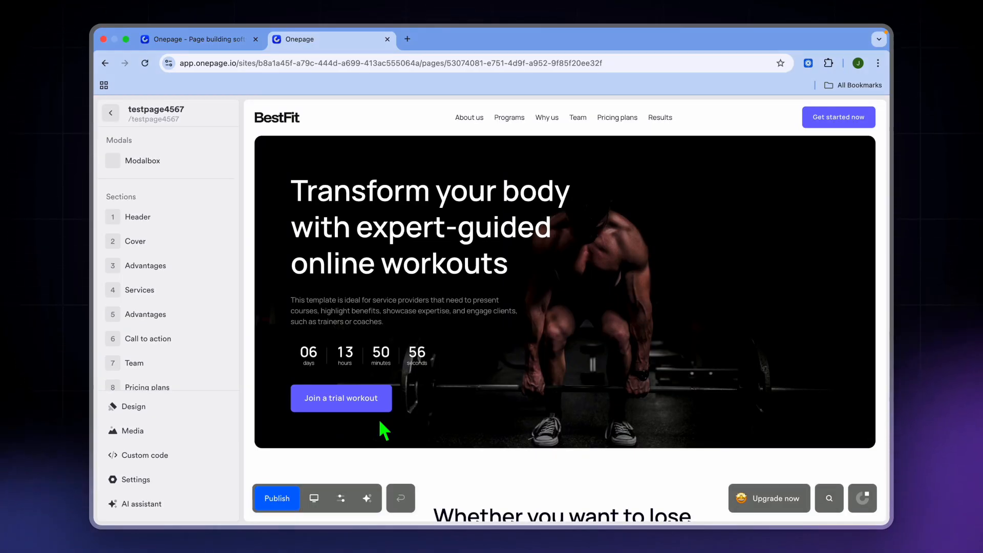
# - Delete the final "s" of the cover heading and enter it again
pyautogui.click(373, 207)
pyautogui.press('BackSpace')
pyautogui.write('s')
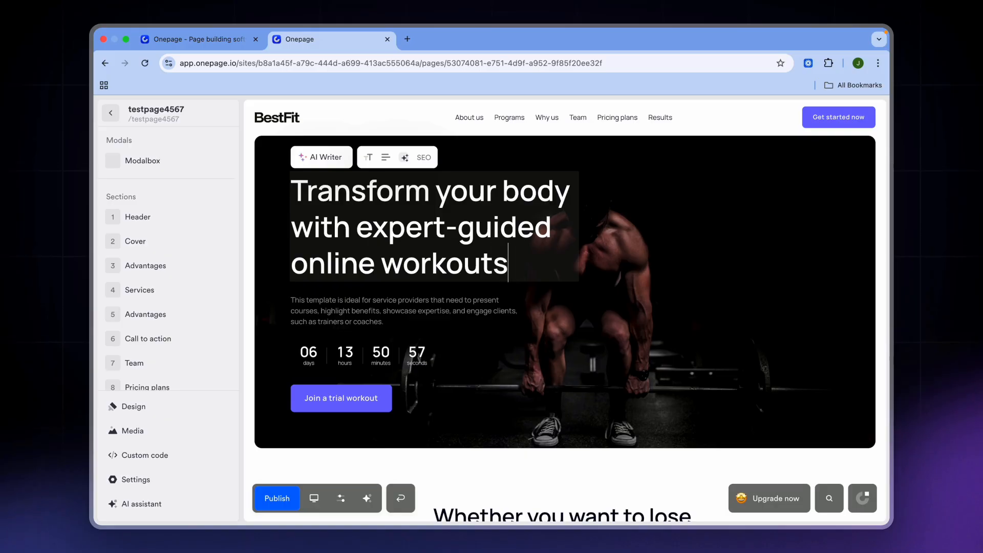
# - Examine the cover heading's text size options and the AI Writer feature information
pyautogui.click(370, 158)
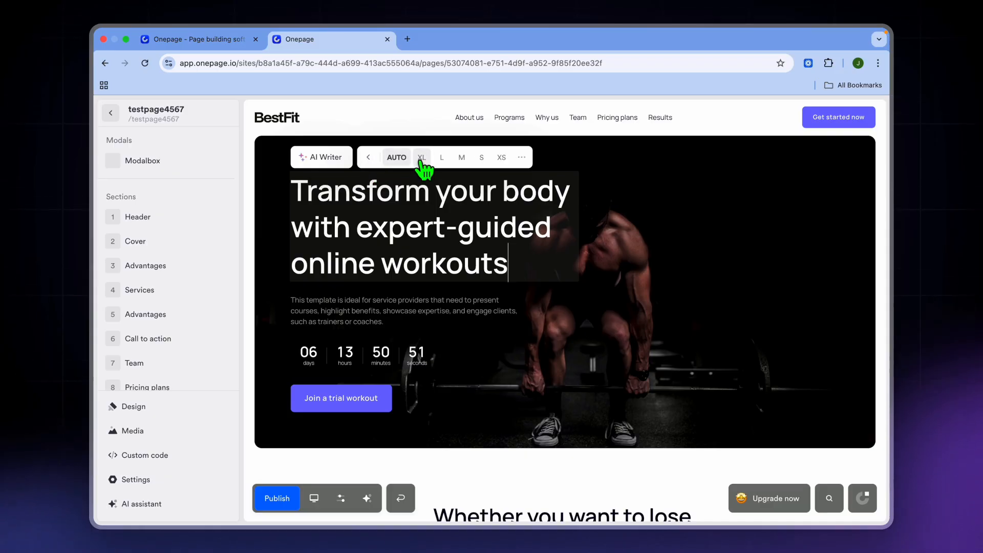
pyautogui.click(369, 158)
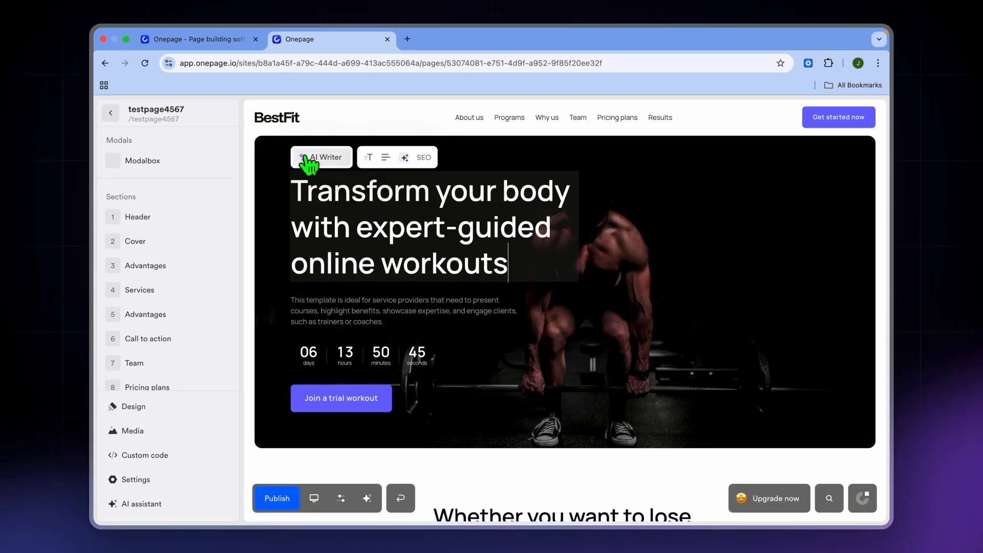
pyautogui.click(323, 158)
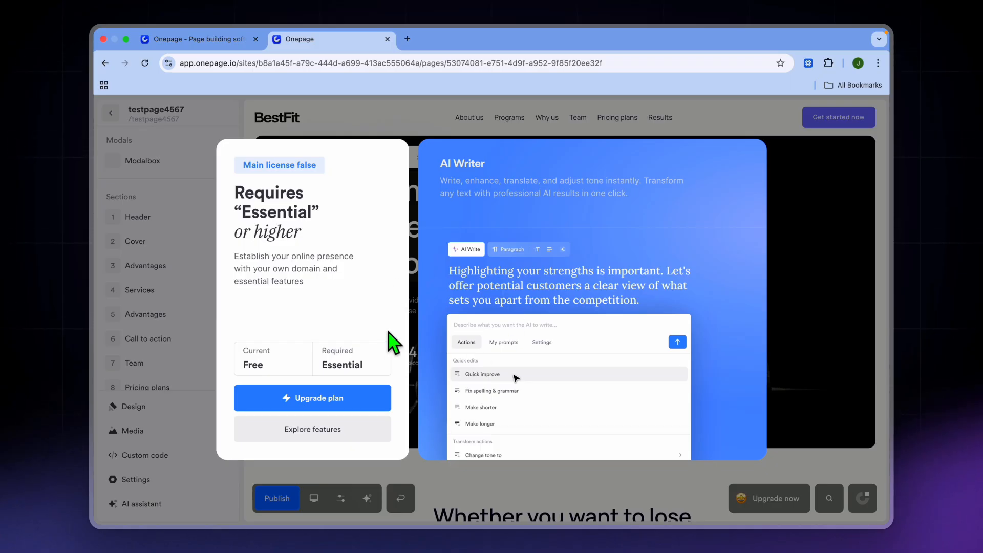
pyautogui.click(790, 283)
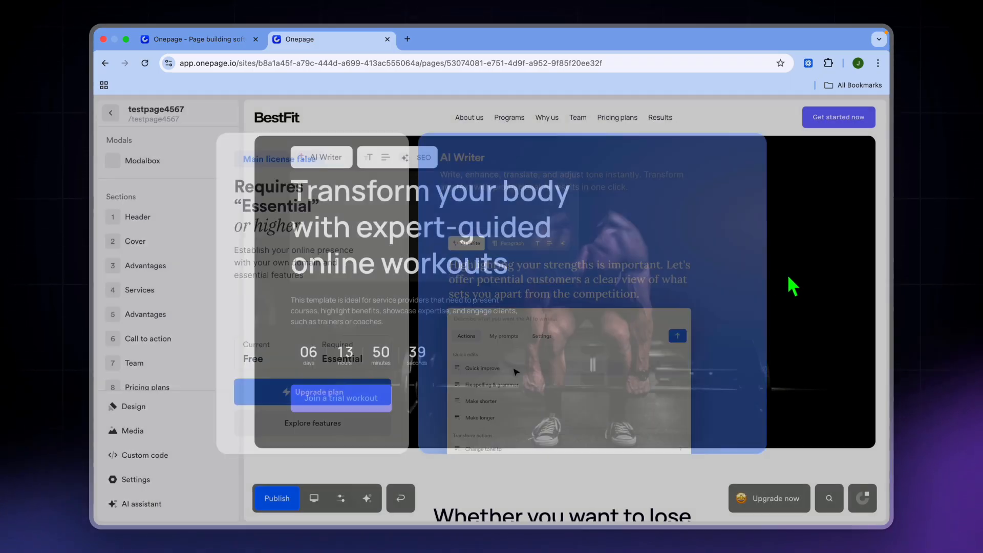
pyautogui.scroll(-3, 444, 341)
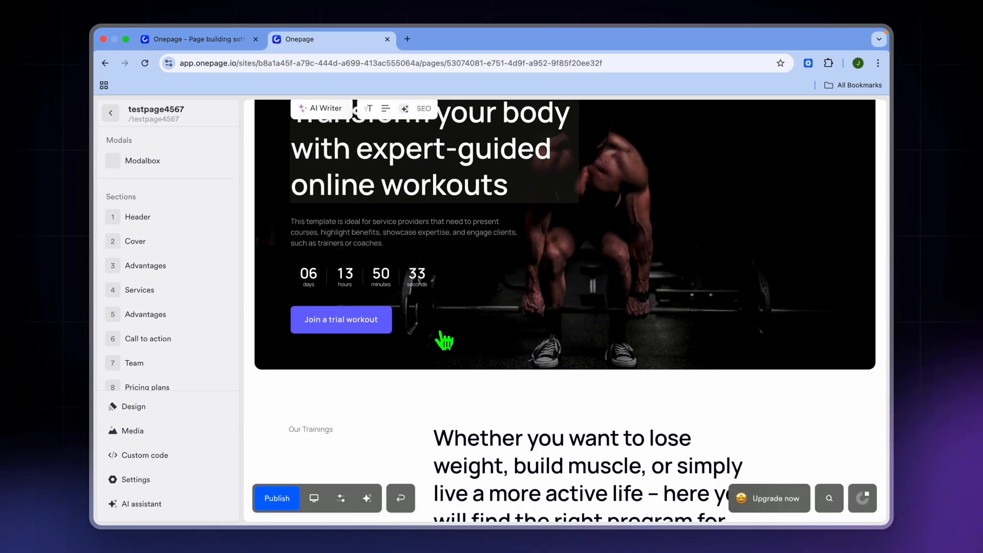
pyautogui.scroll(3, 444, 340)
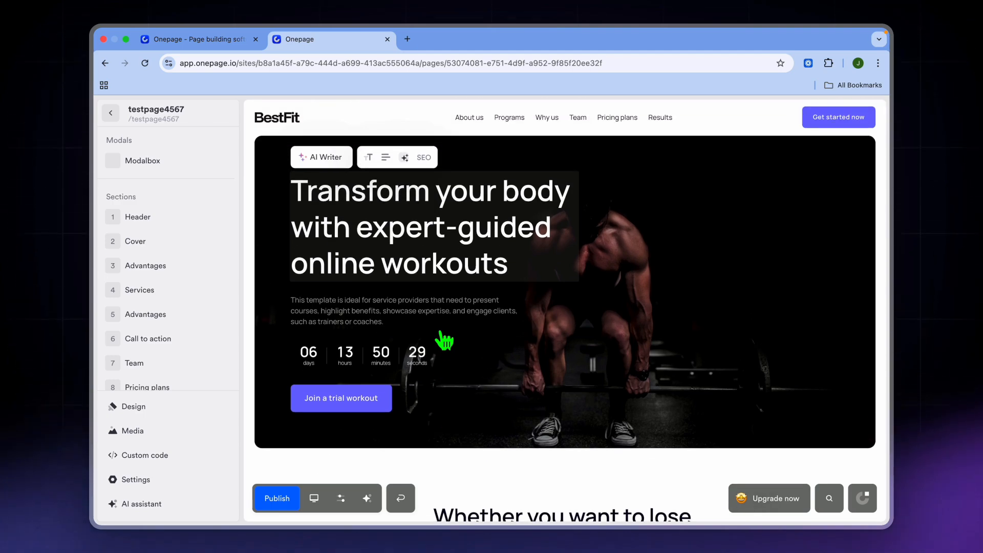
pyautogui.scroll(-1, 444, 341)
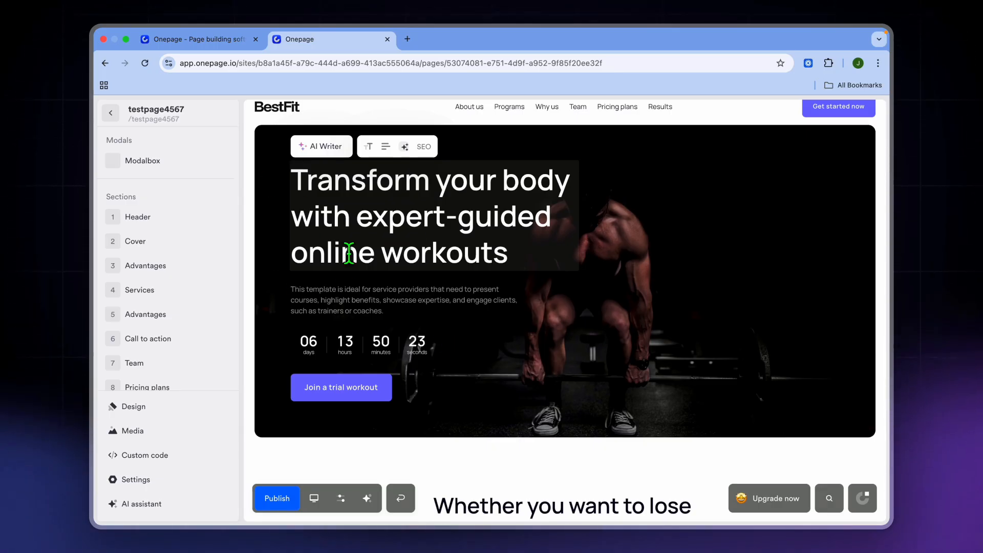
pyautogui.scroll(-3, 349, 253)
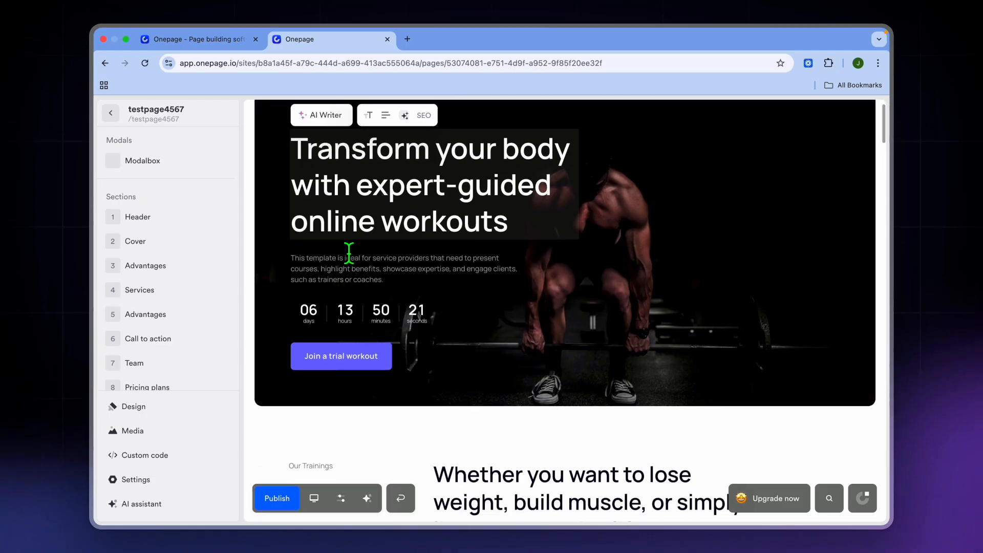
pyautogui.scroll(1, 349, 254)
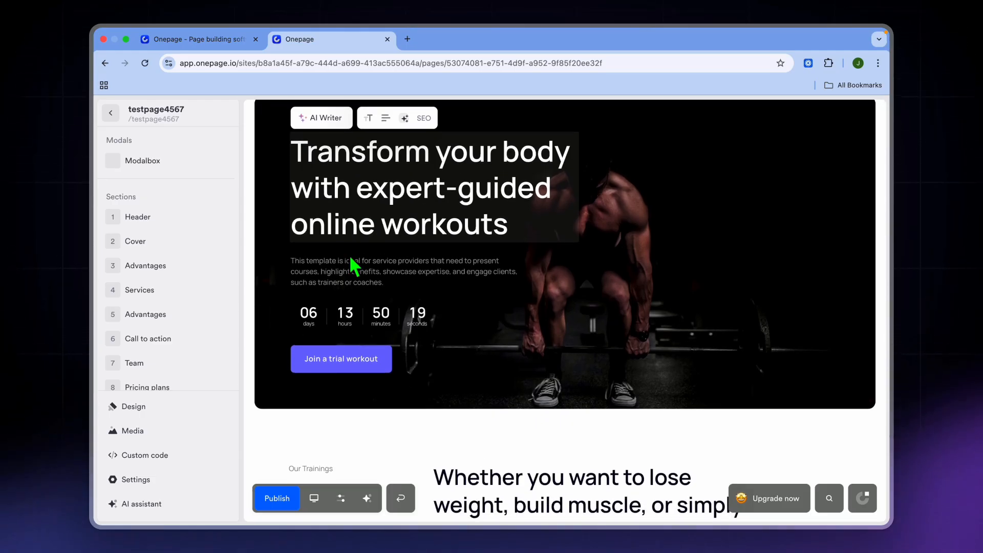
pyautogui.scroll(2, 349, 254)
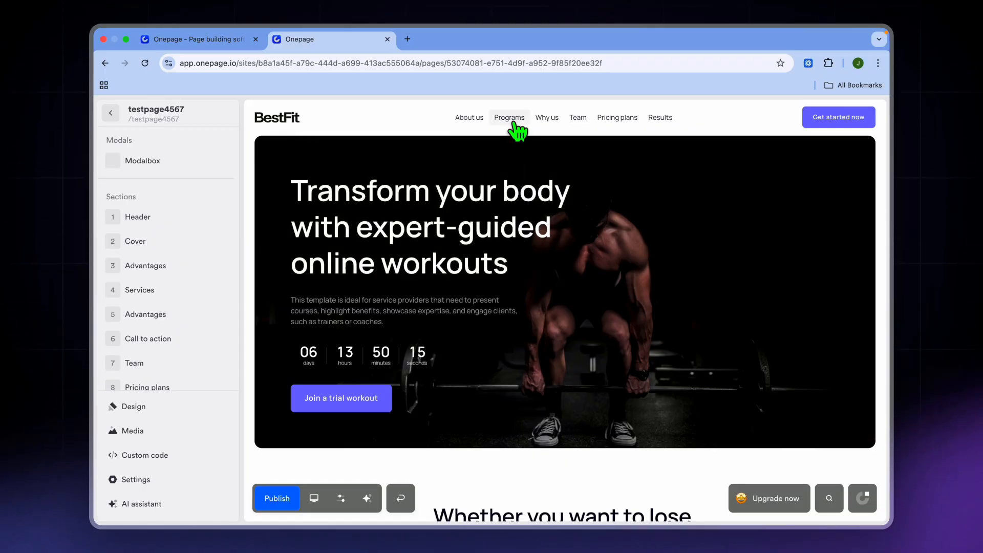
# - Open the settings of the Why us and Programs header menu items and examine the existing pages offered as the Programs link target
pyautogui.click(556, 119)
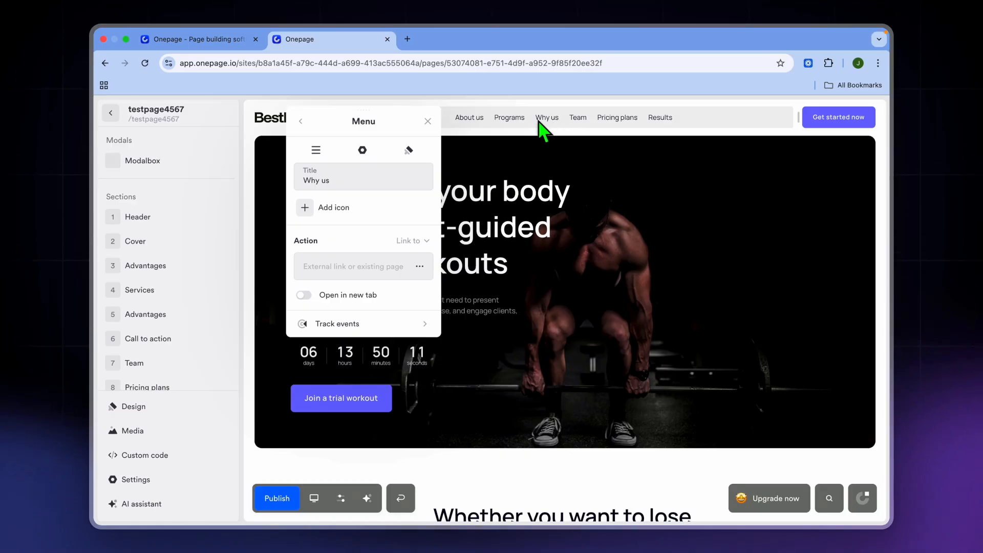
pyautogui.click(485, 120)
pyautogui.click(510, 117)
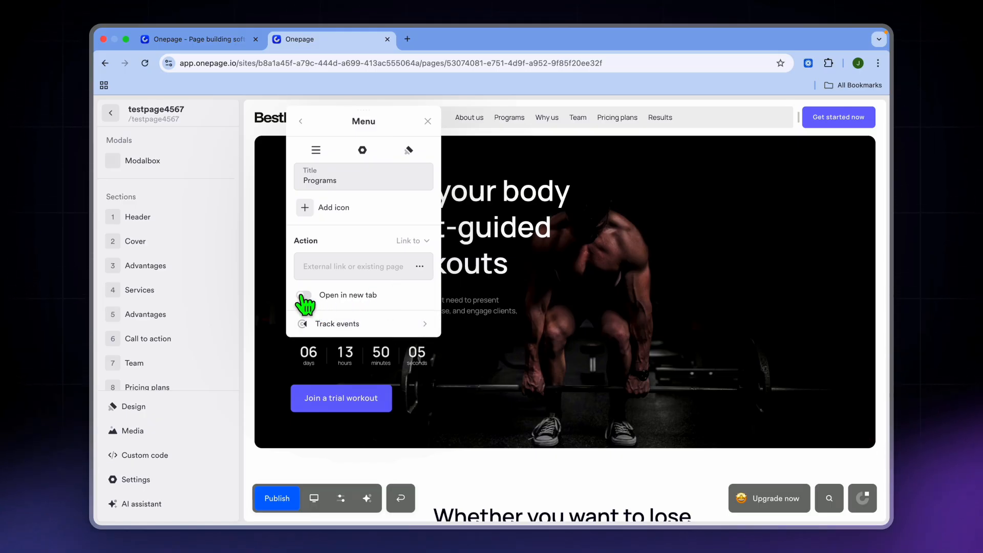
pyautogui.click(418, 266)
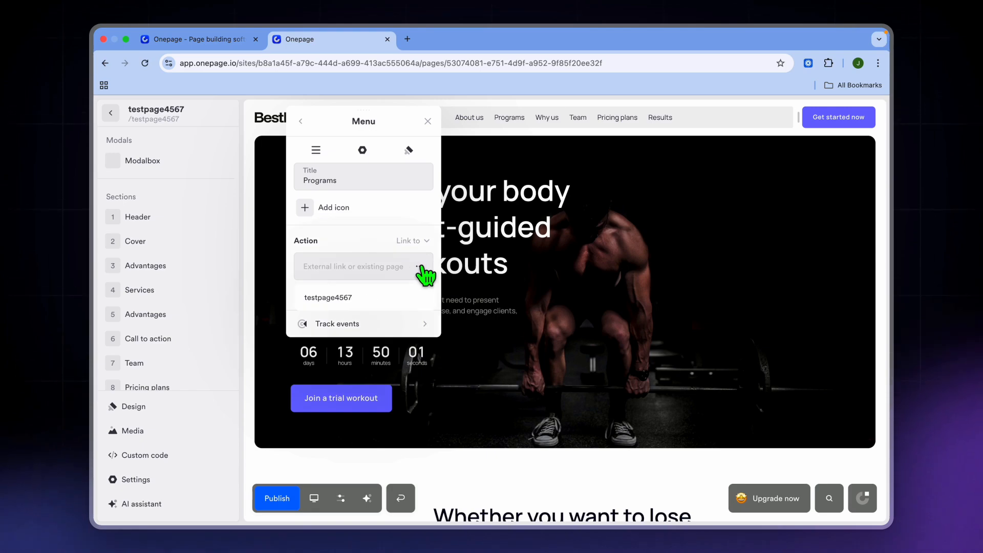
pyautogui.click(418, 267)
# - Examine the header menu's layout and style settings and the item types that can be added, and close the menu settings
pyautogui.click(363, 150)
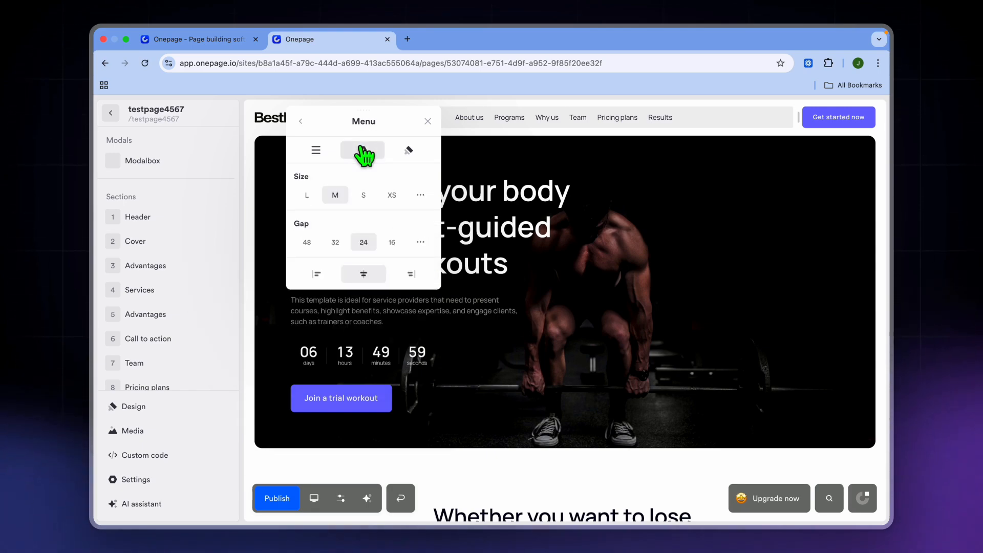
pyautogui.click(409, 151)
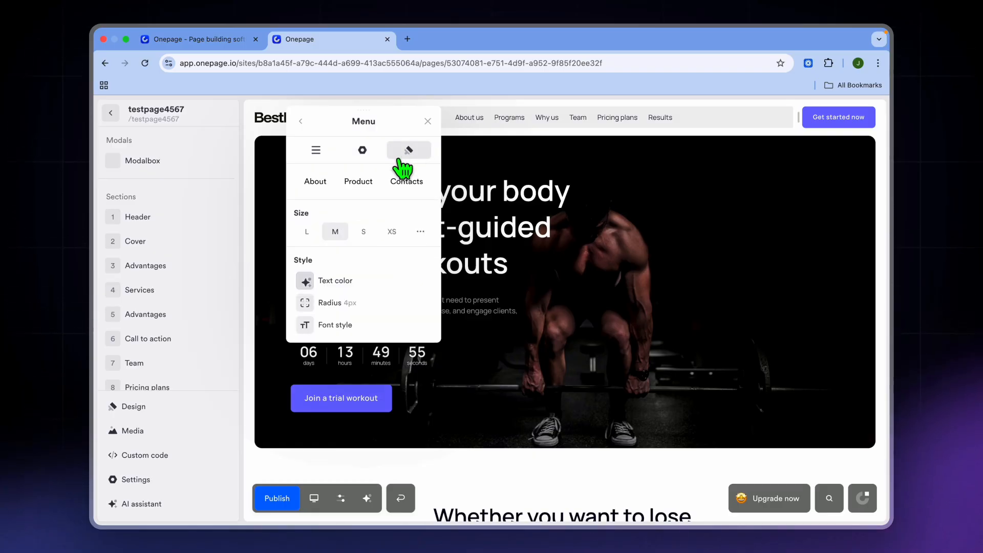
pyautogui.click(317, 150)
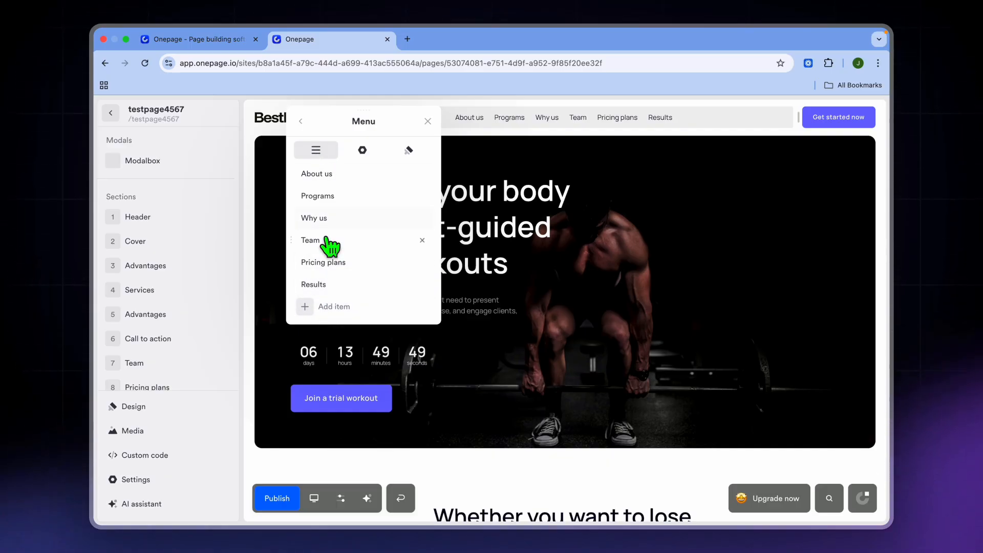
pyautogui.click(311, 307)
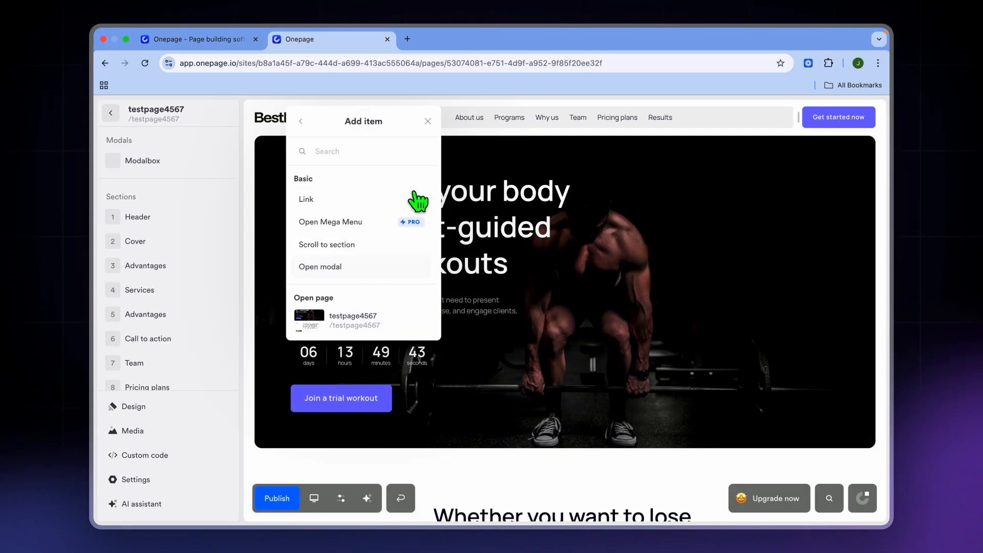
pyautogui.click(428, 122)
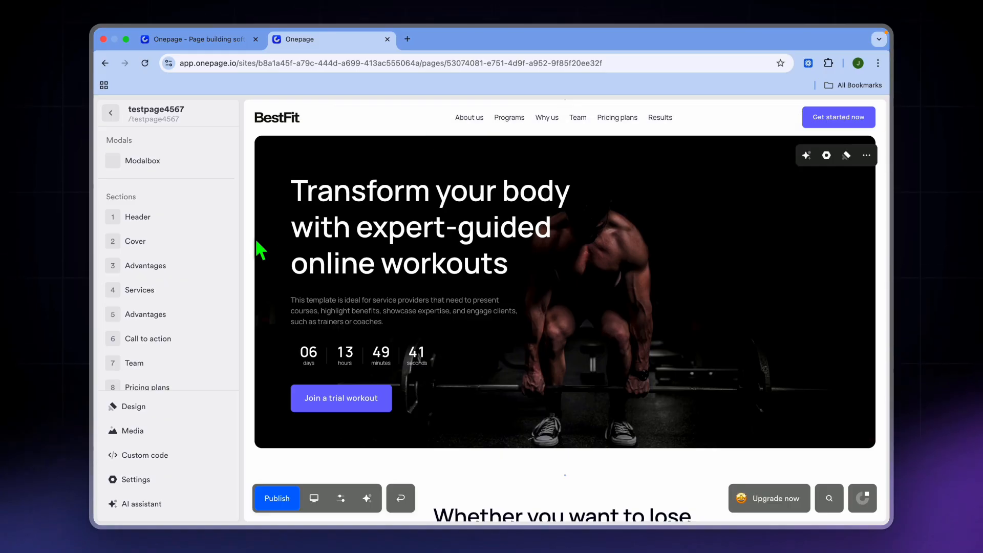
# - Look through the whole landing page down to the footer and return to the cover section
pyautogui.scroll(-15, 412, 292)
pyautogui.scroll(-5, 412, 292)
pyautogui.scroll(20, 410, 287)
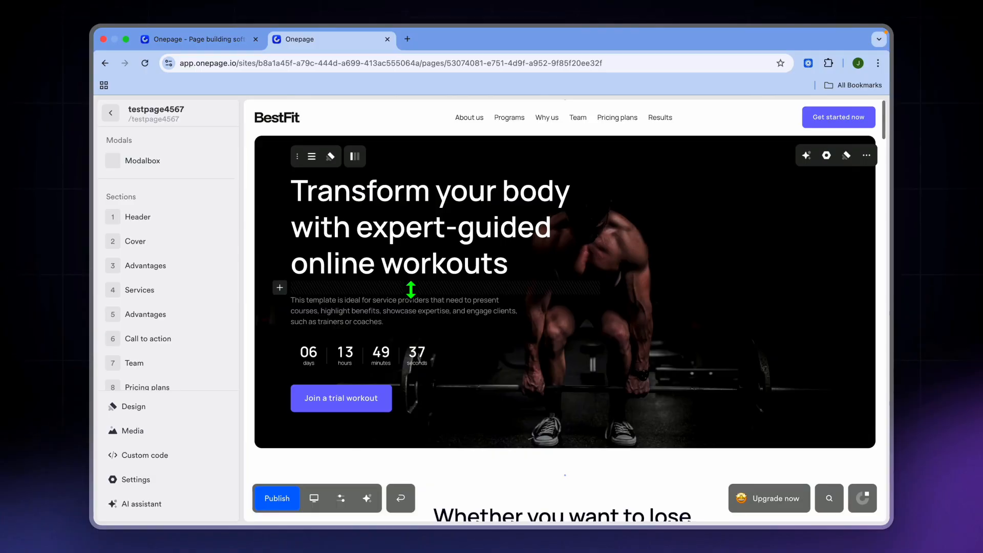
pyautogui.scroll(-15, 410, 290)
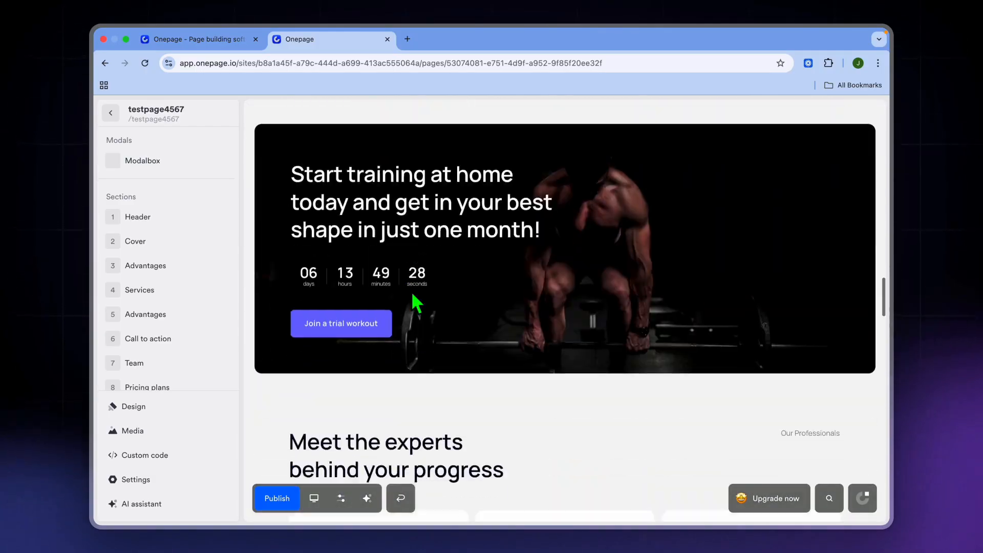
pyautogui.scroll(-20, 413, 296)
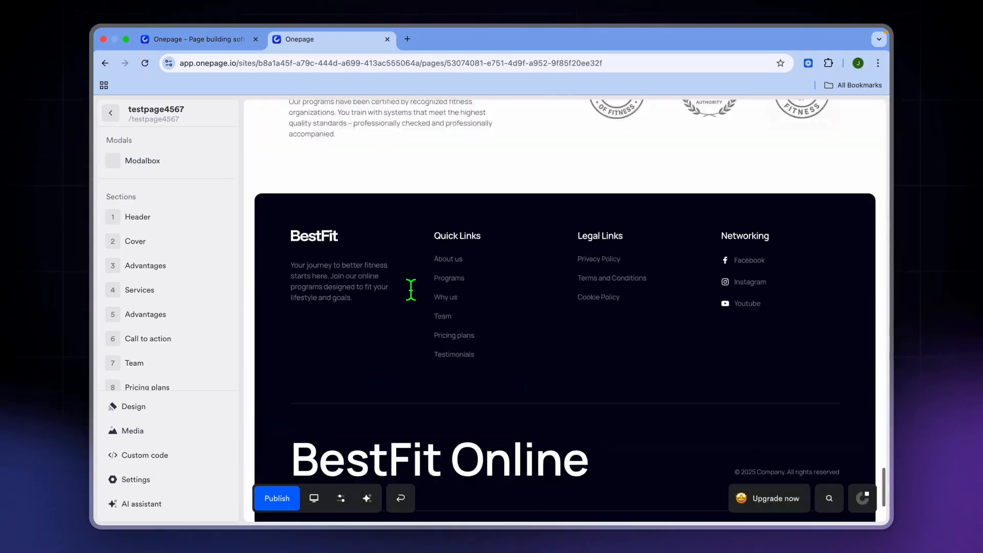
pyautogui.scroll(20, 411, 290)
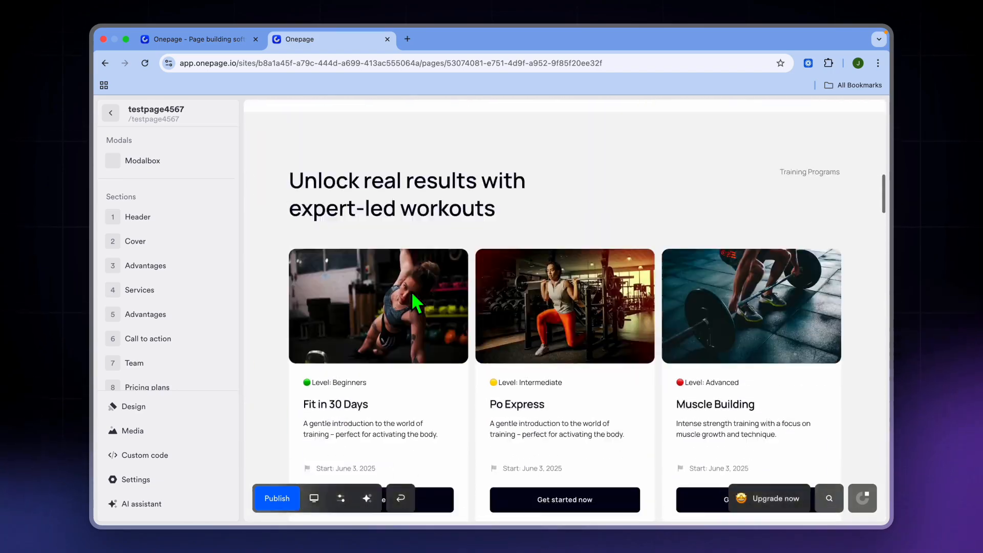
pyautogui.scroll(8, 413, 289)
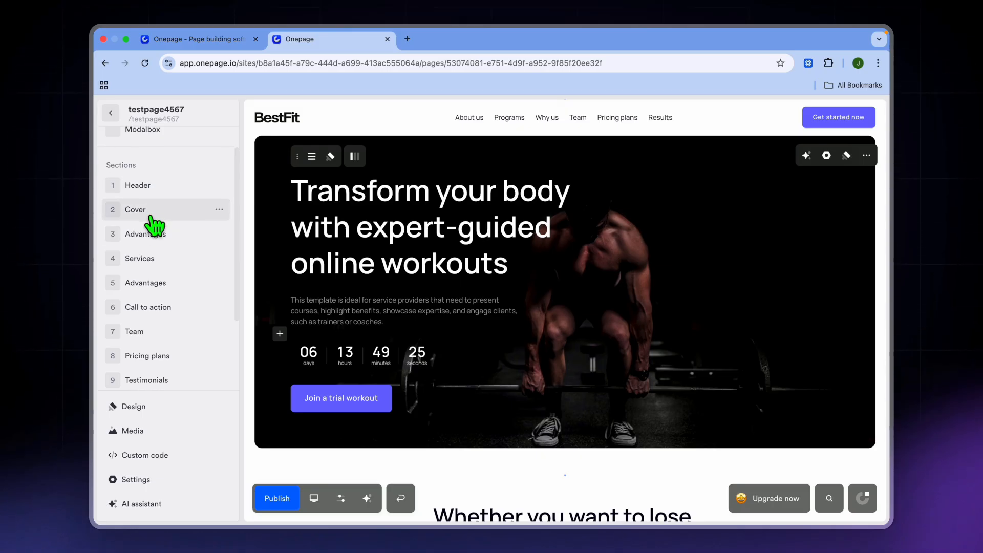
# - Go to the first Call to action section and examine its heading's text options and its countdown settings
pyautogui.click(157, 308)
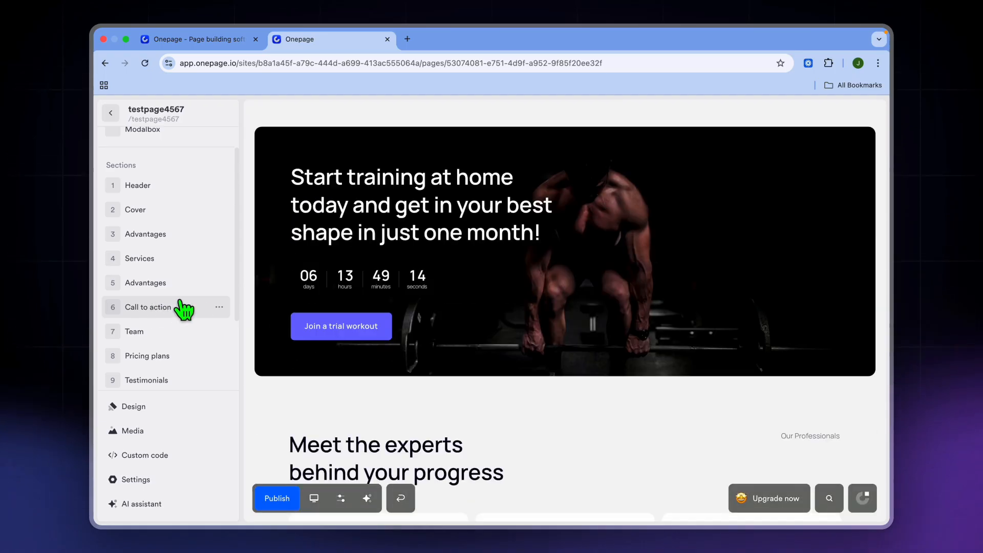
pyautogui.click(308, 194)
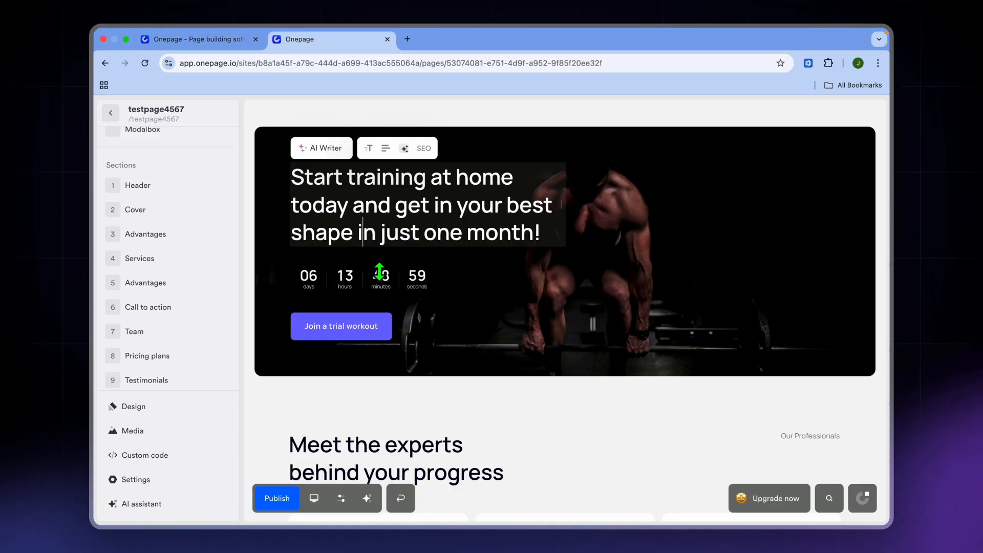
pyautogui.click(390, 300)
pyautogui.click(376, 280)
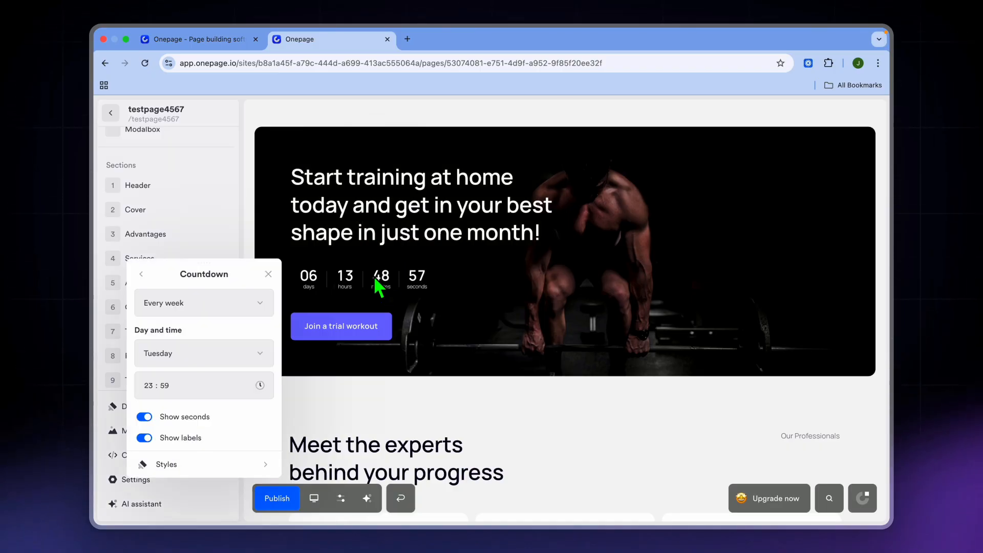
pyautogui.click(268, 274)
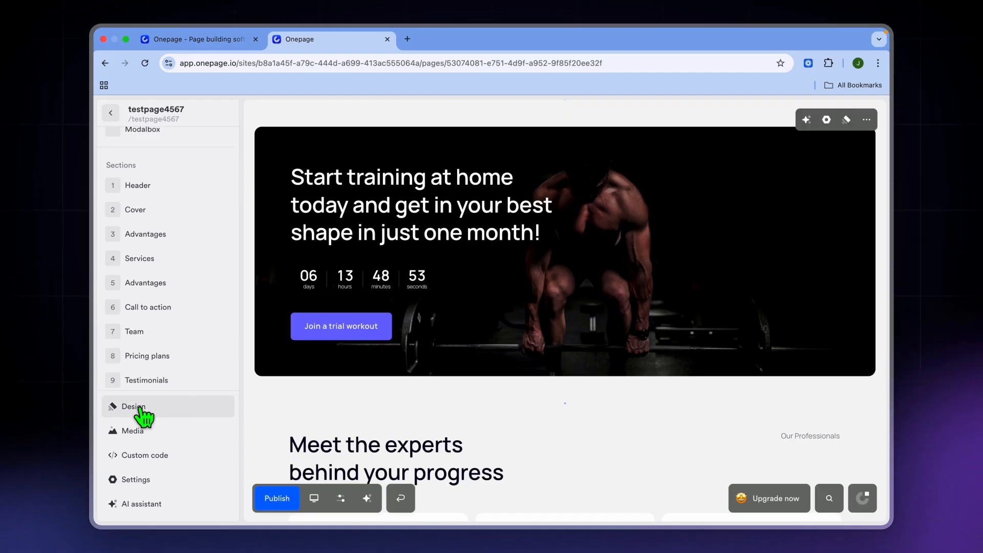
# - Open the section library for adding a section and browse the Product section designs and the available categories
pyautogui.scroll(-3, 164, 361)
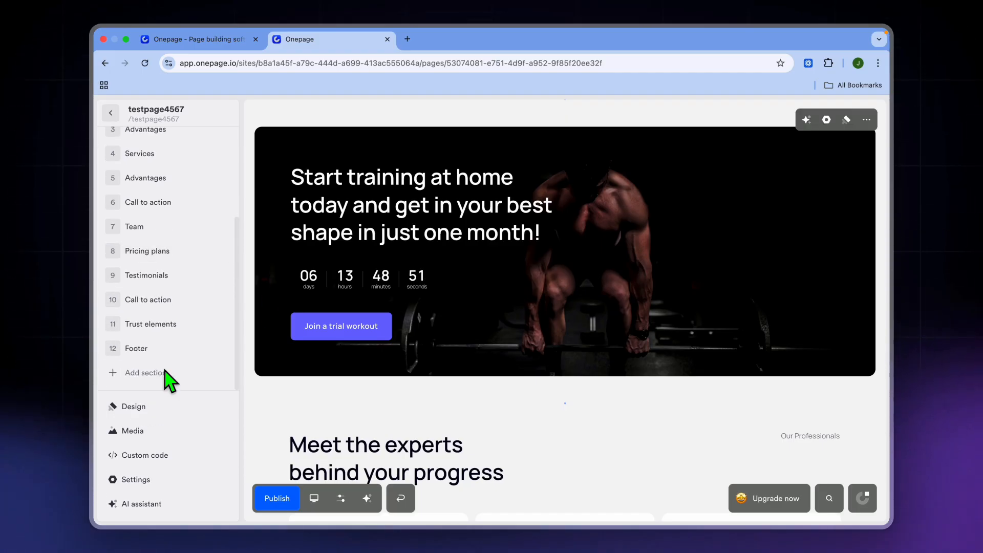
pyautogui.click(138, 373)
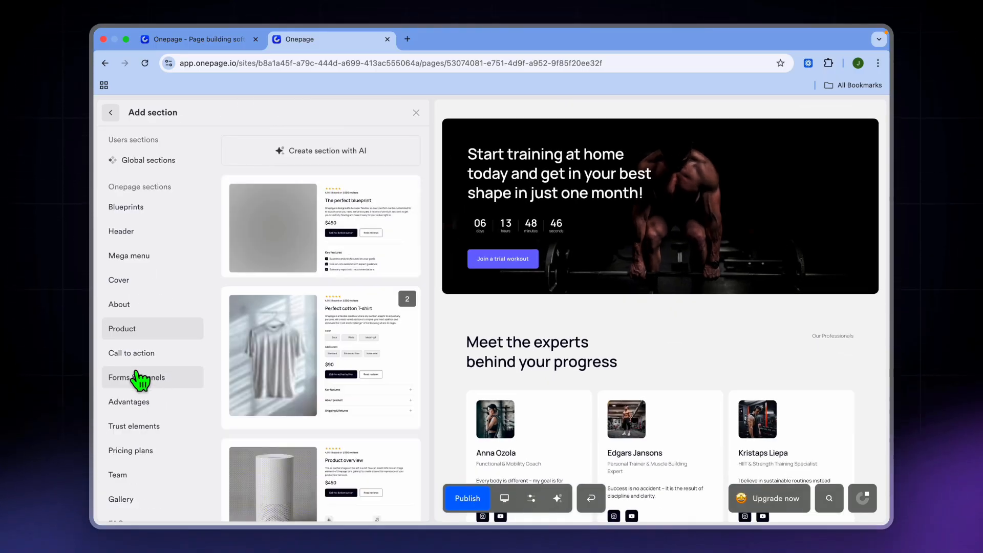
pyautogui.scroll(-15, 323, 397)
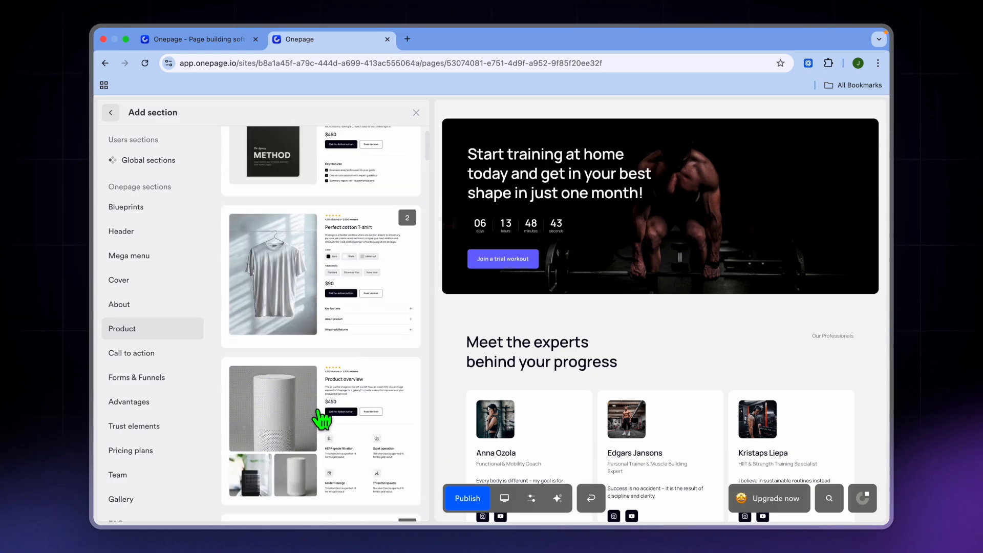
pyautogui.scroll(-5, 321, 419)
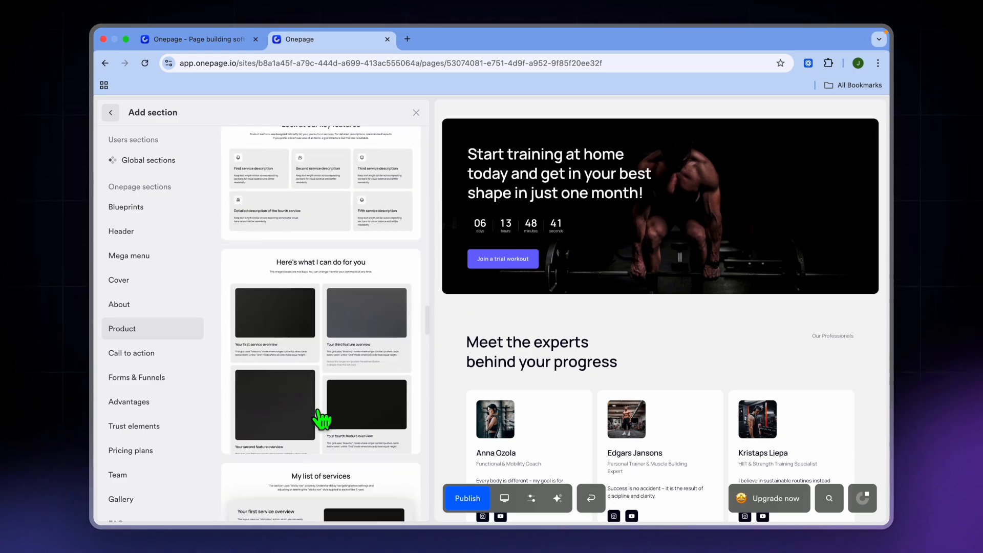
pyautogui.scroll(-3, 118, 451)
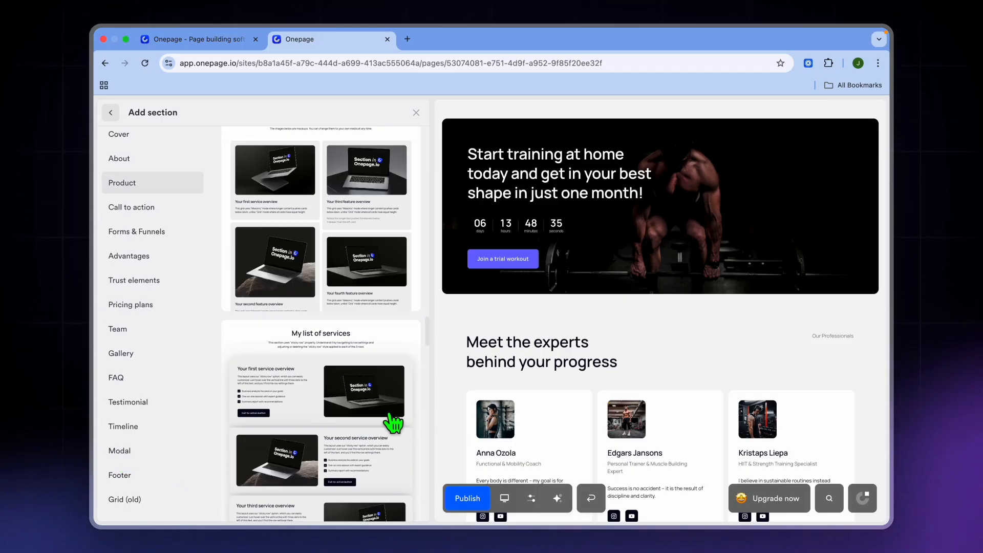
# - Publish the page at first675.onepage.me/testpage4567 without connecting a custom domain
pyautogui.click(468, 500)
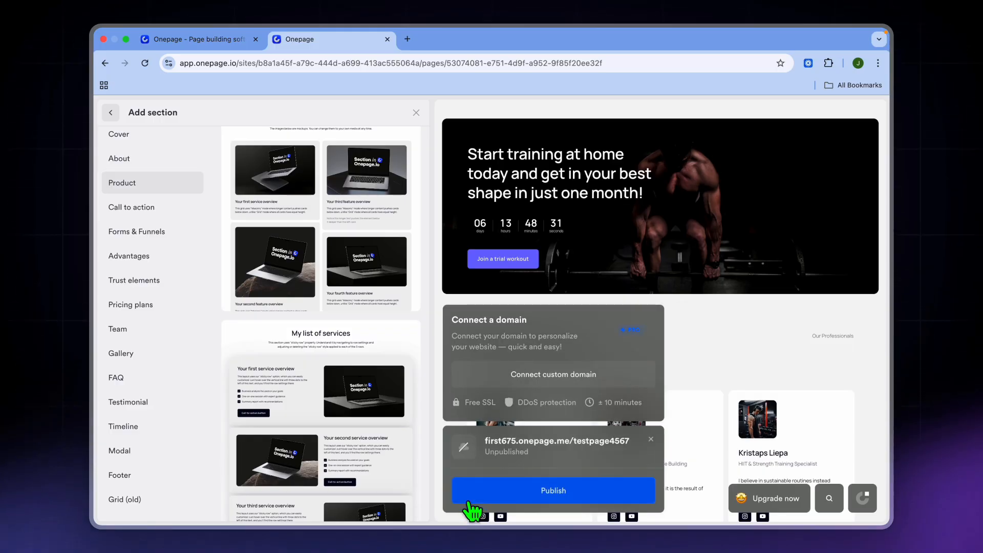
pyautogui.click(532, 492)
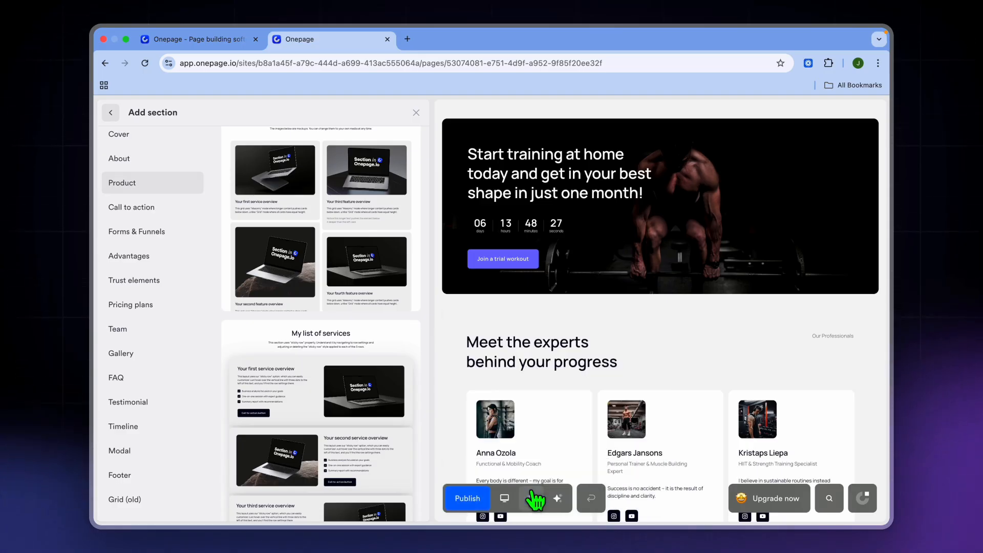